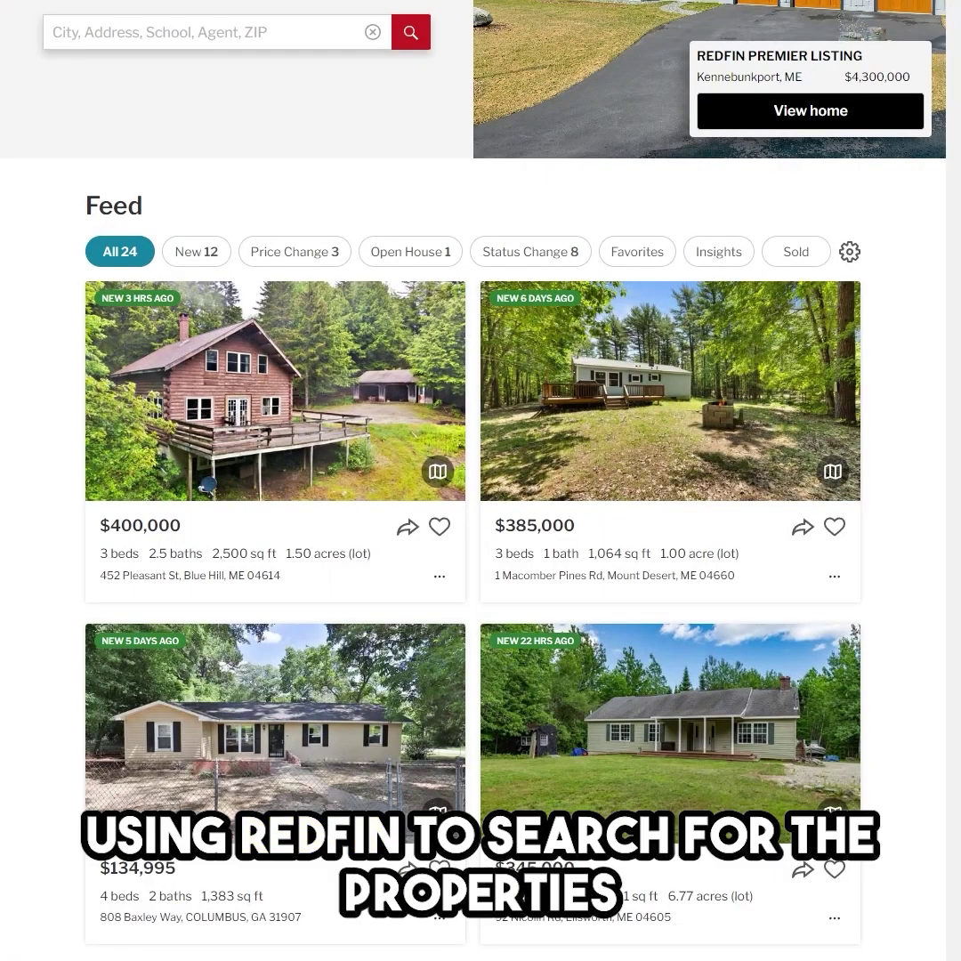
Search 'Ohio, Logan' and choose Logan, OH from the suggestions.
click(175, 45)
text(Ohio, Logan)
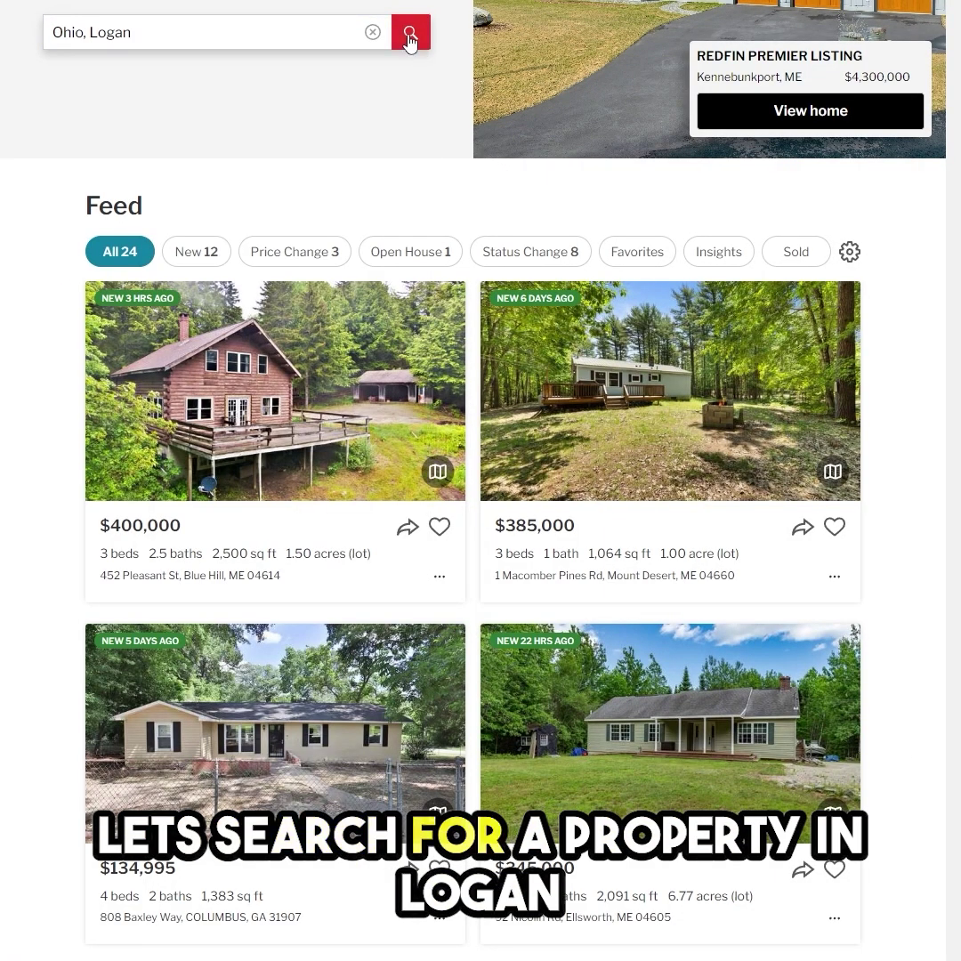
click(410, 32)
click(576, 407)
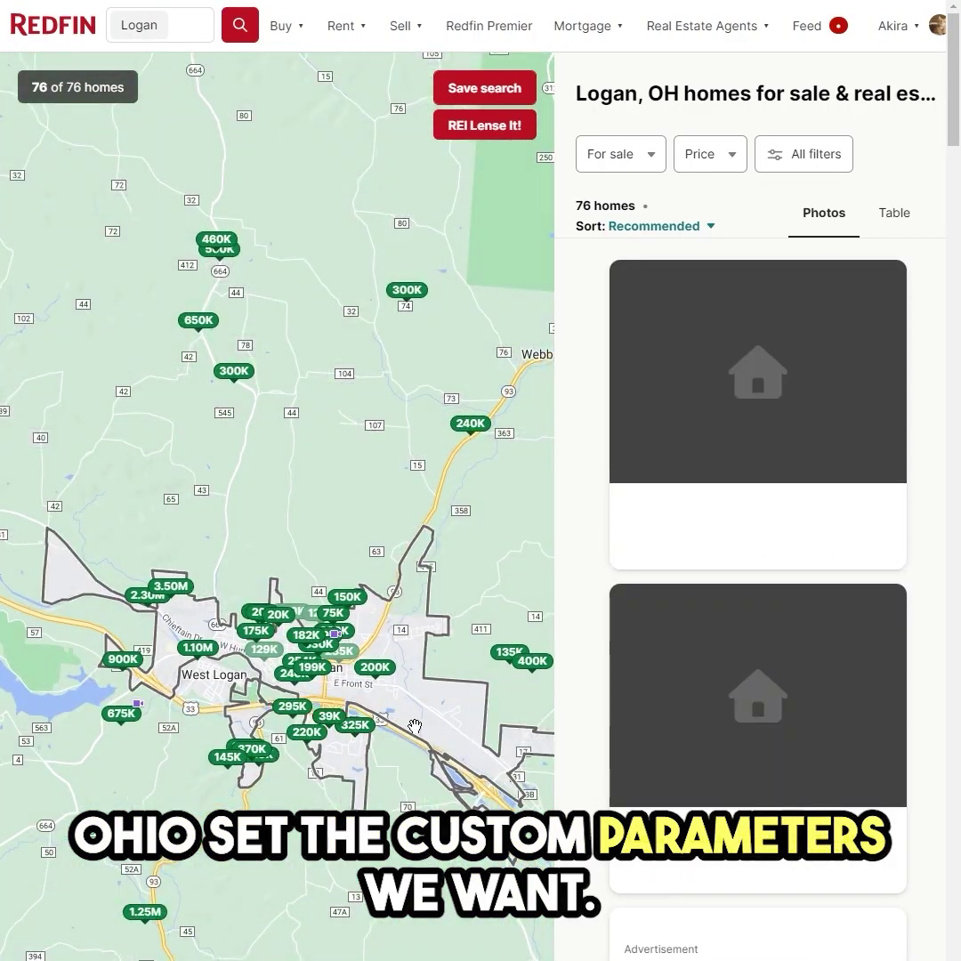
Filter to 2+ beds, 1.5+ baths and No HOA, then show the 27 homes.
click(787, 158)
click(772, 557)
click(703, 654)
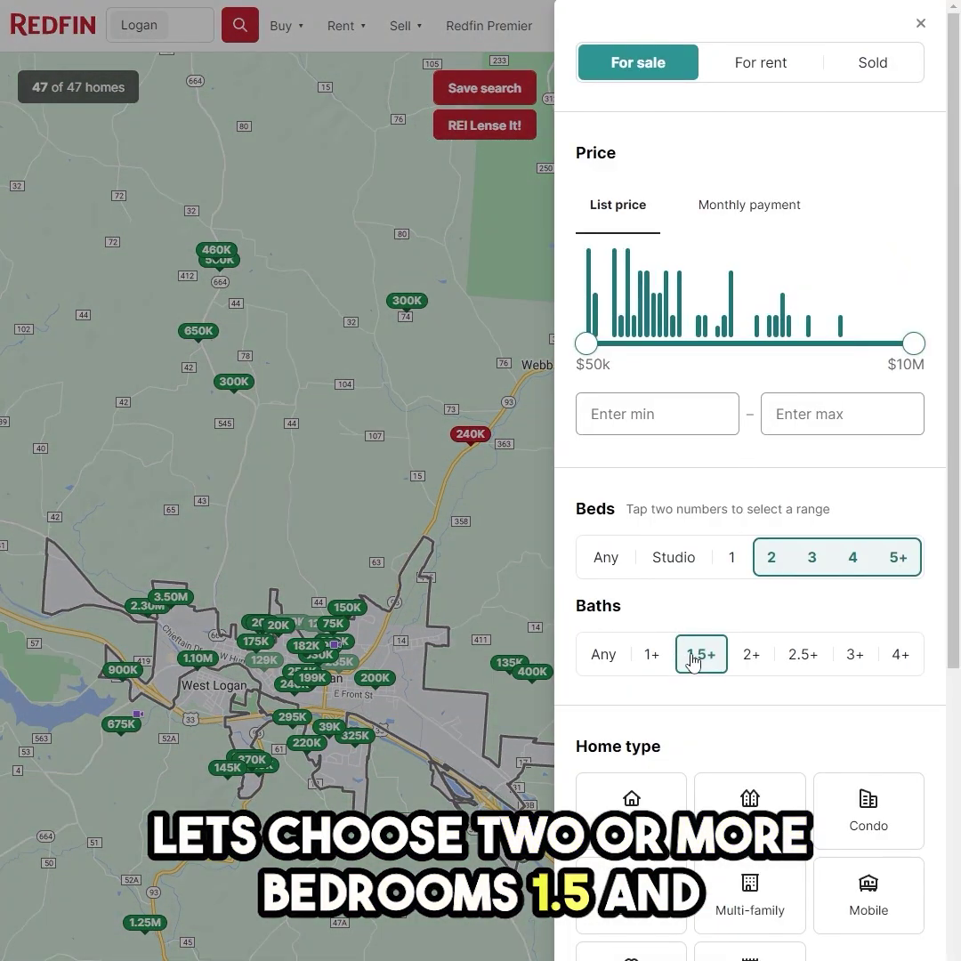
scroll(693, 659, down, 20)
click(725, 600)
click(719, 642)
scroll(788, 815, down, 4)
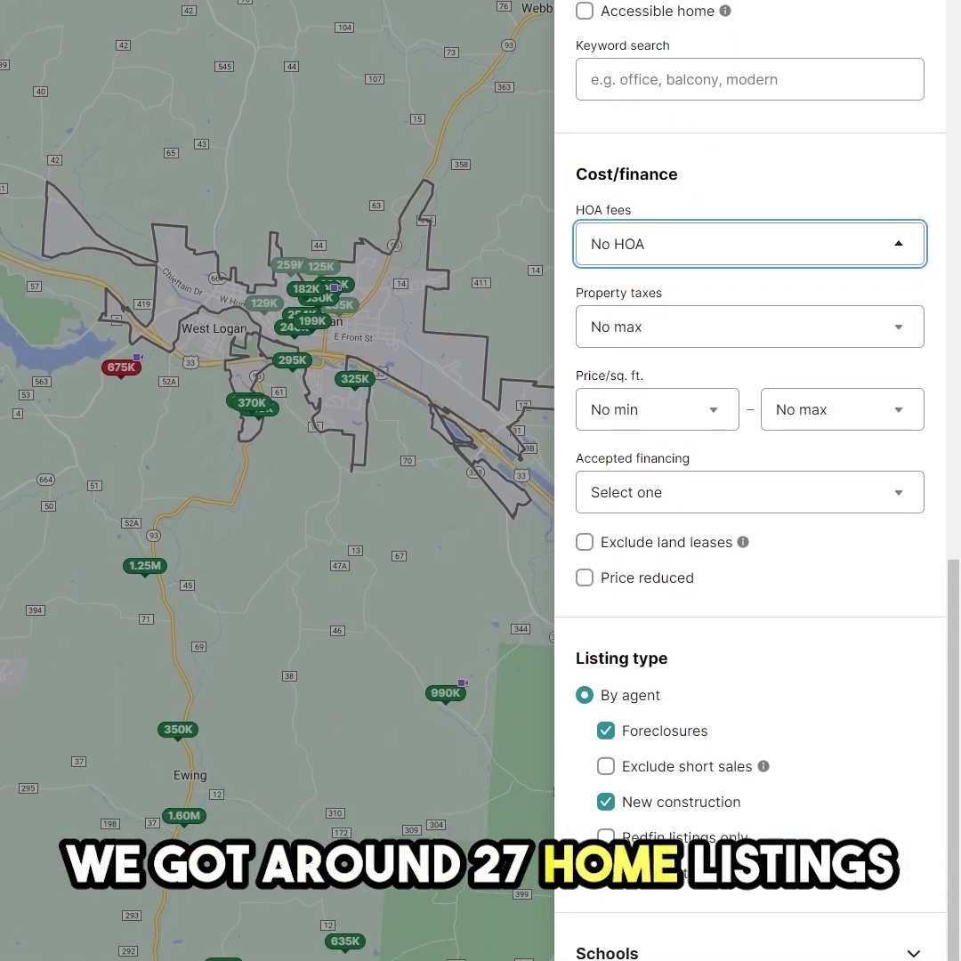
scroll(787, 815, down, 3)
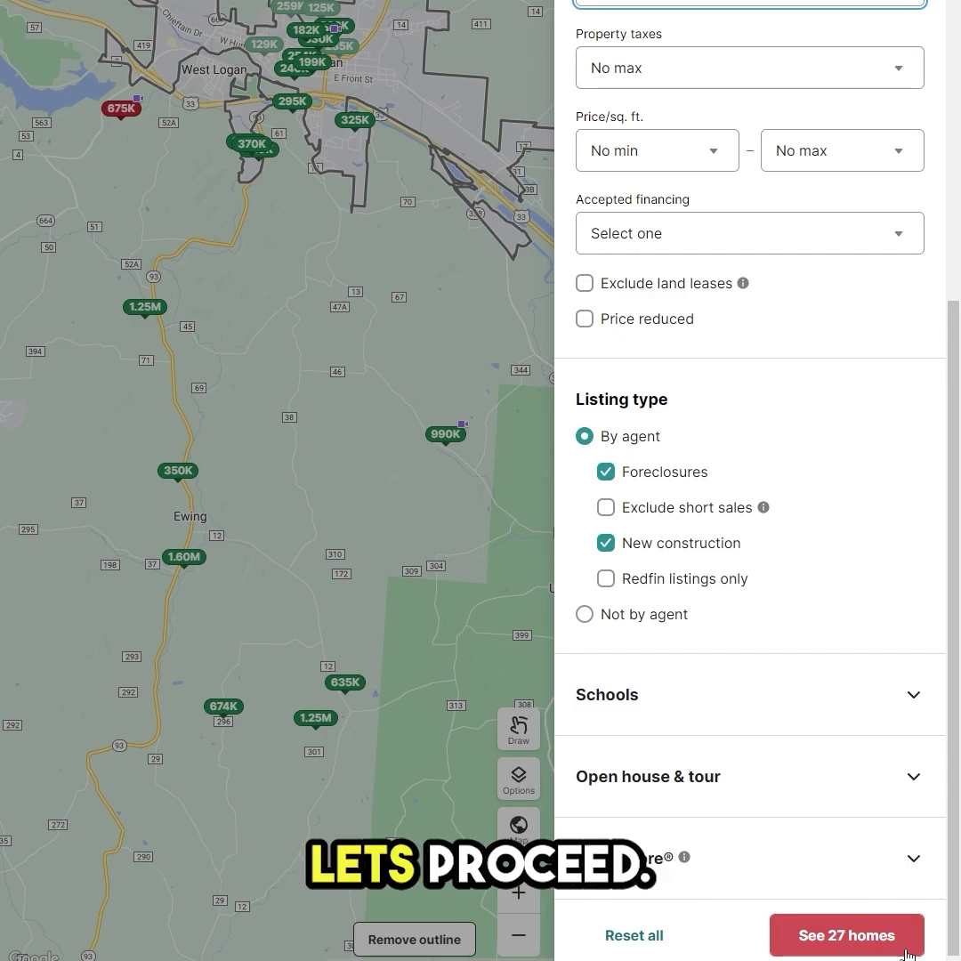
click(907, 953)
Zoom into central Logan and preview the 129K, 125K and $181,900 homes.
scroll(306, 115, up, 5)
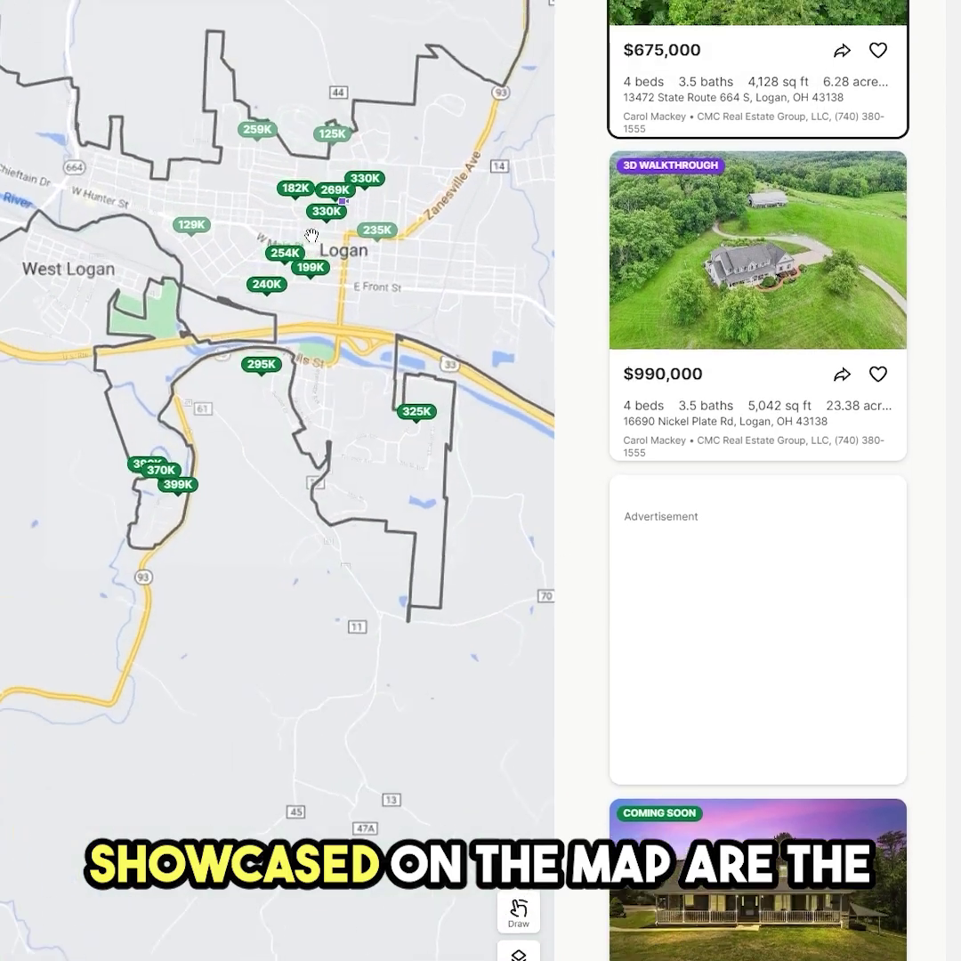
mouse_move(438, 827)
mouse_down()
mouse_move(234, 789)
mouse_move(199, 767)
mouse_move(240, 865)
mouse_up()
scroll(207, 714, up, 3)
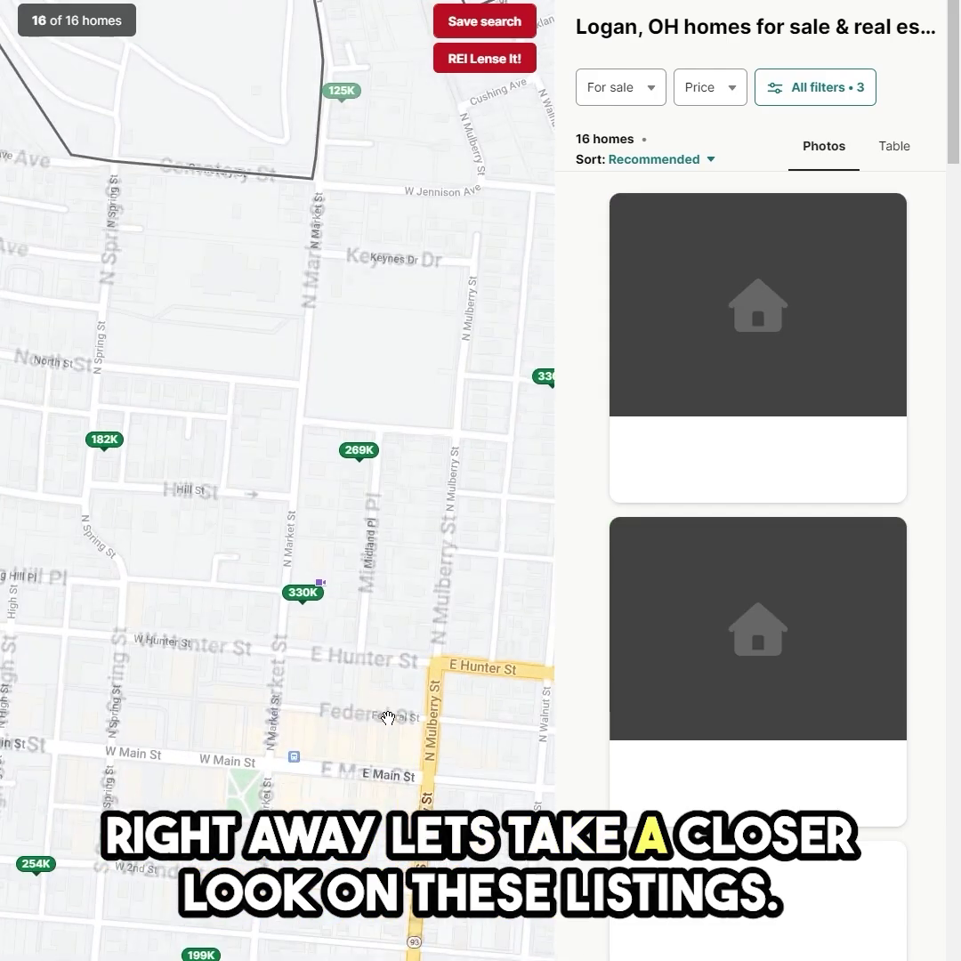
click(55, 689)
click(510, 398)
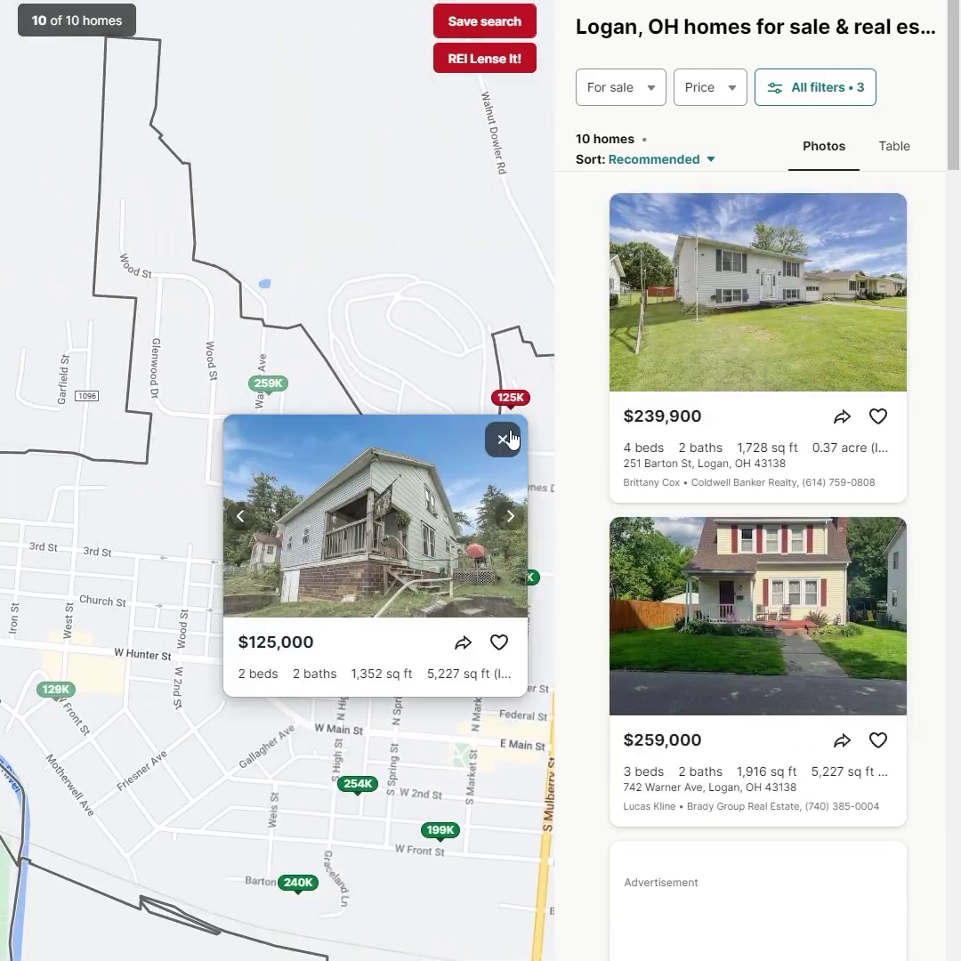
drag(394, 587, 289, 600)
click(285, 585)
click(408, 705)
click(408, 705)
Preview the $259,000 home at 742 Warner Ave, browse its photos and open its listing.
click(413, 628)
click(298, 516)
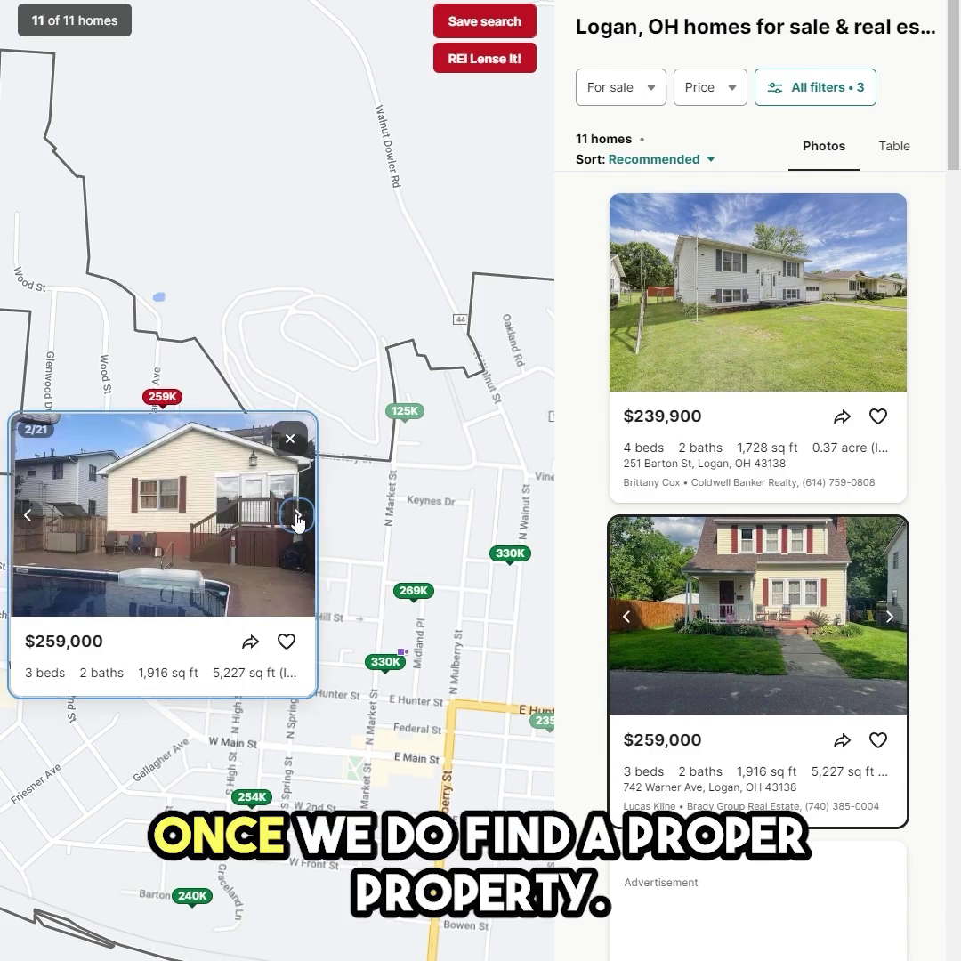
click(297, 516)
click(298, 516)
click(297, 516)
click(294, 520)
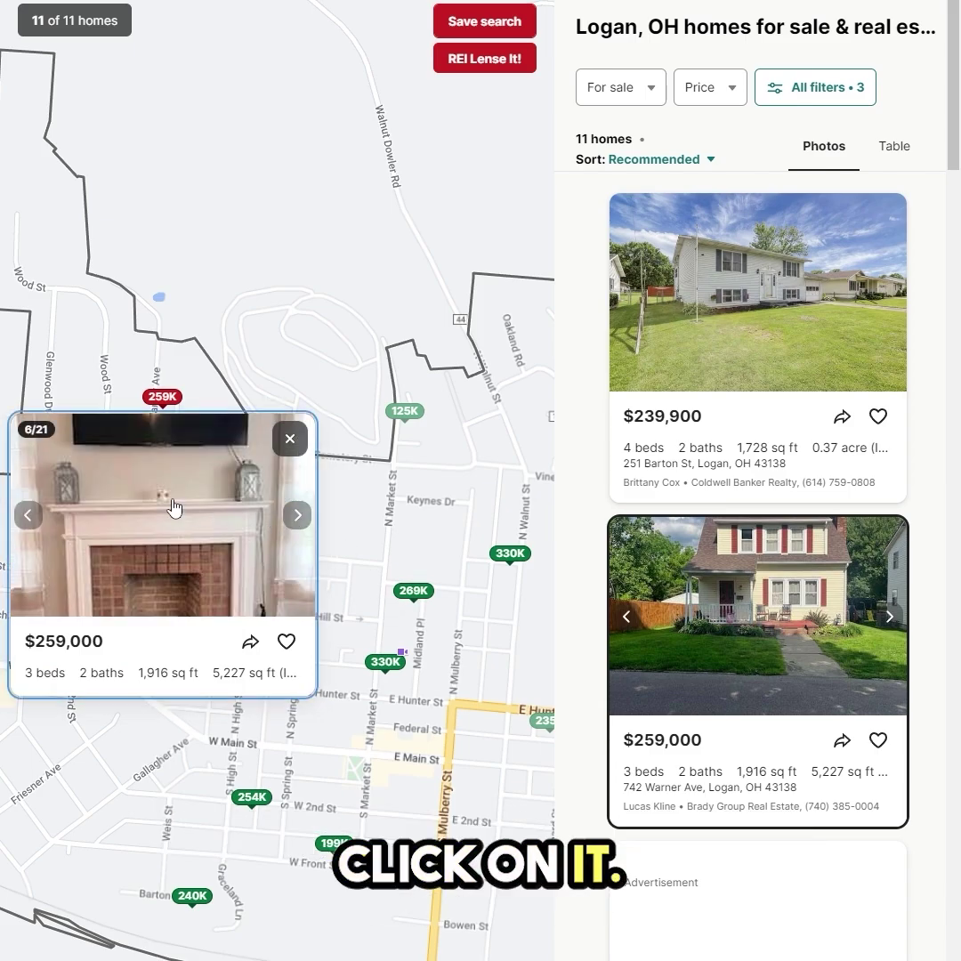
click(172, 506)
Scroll the 742 Warner Ave listing down through its details to nearby similar homes.
scroll(481, 574, down, 5)
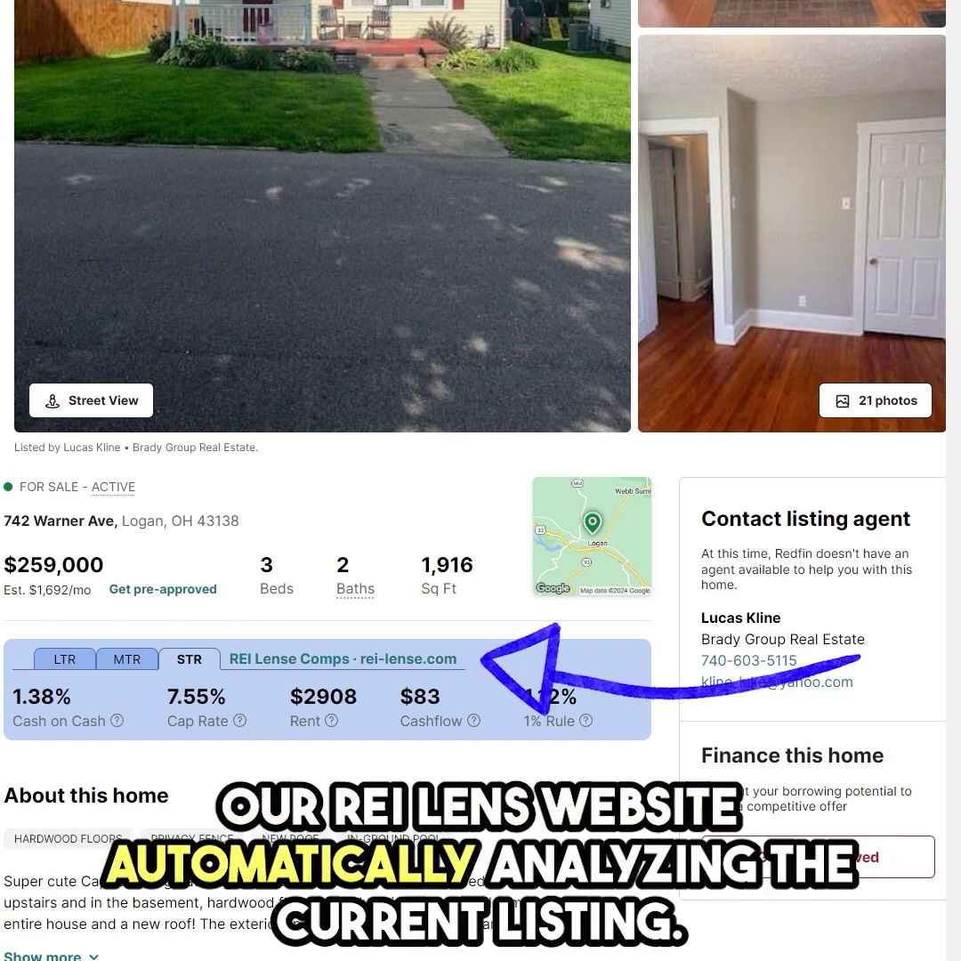
drag(956, 89, 927, 957)
scroll(480, 480, down, 2)
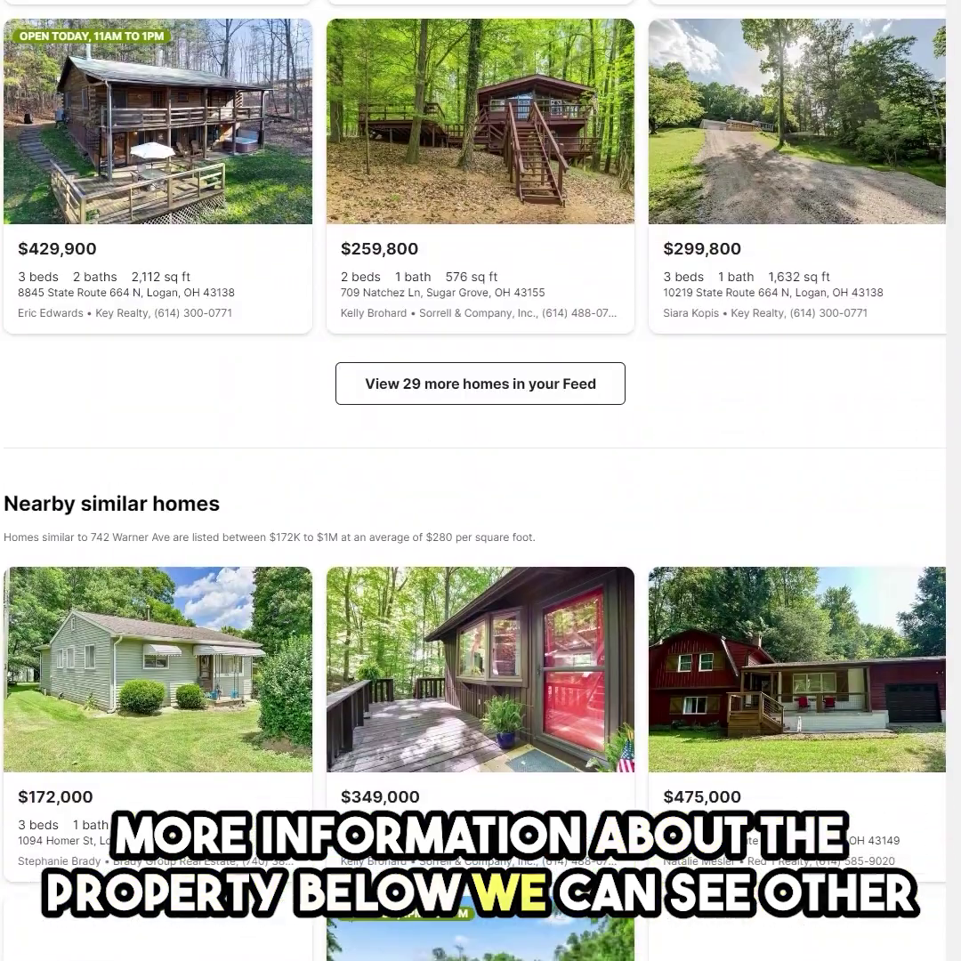
scroll(480, 481, up, 8)
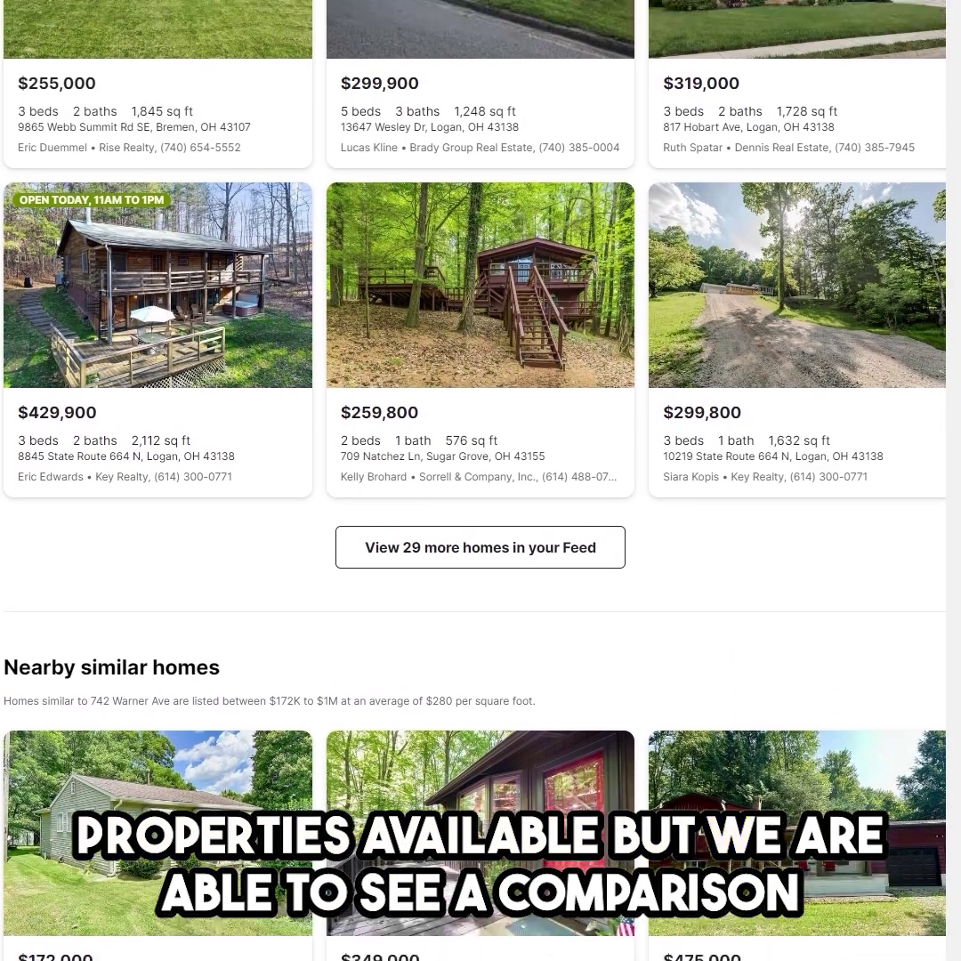
scroll(921, 954, up, 6)
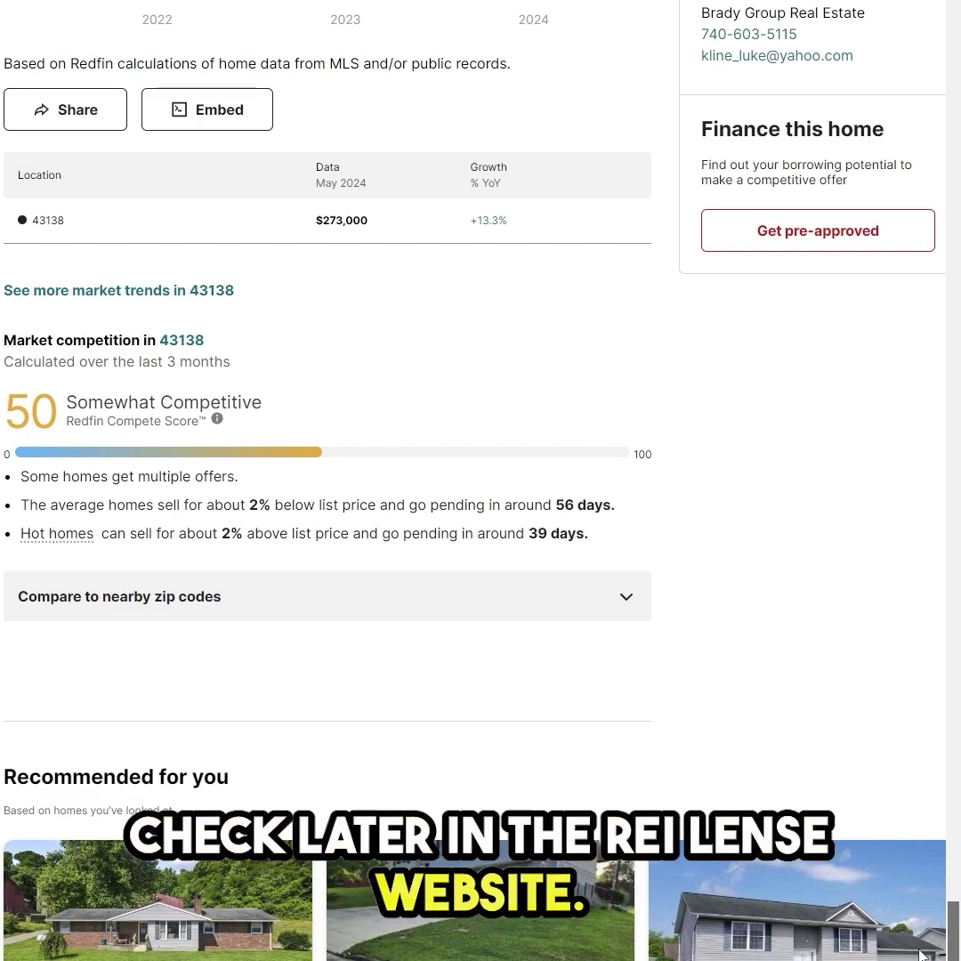
scroll(926, 890, up, 10)
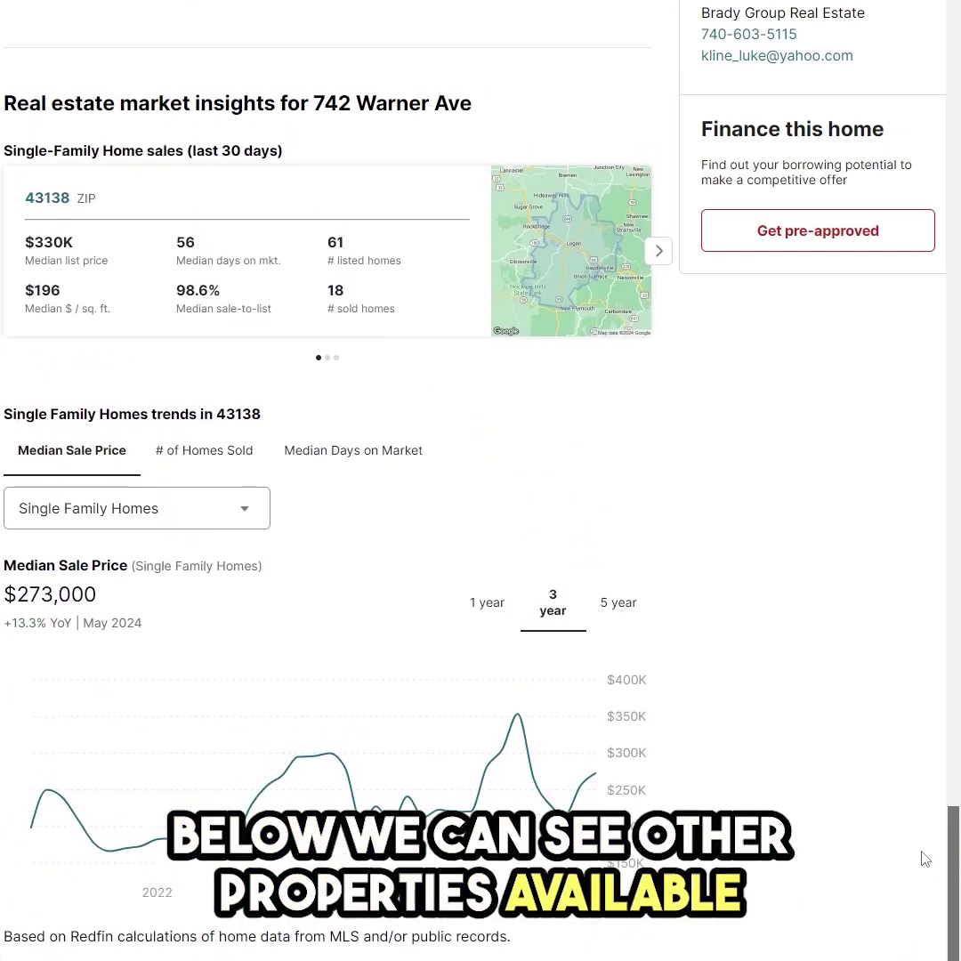
scroll(926, 859, up, 10)
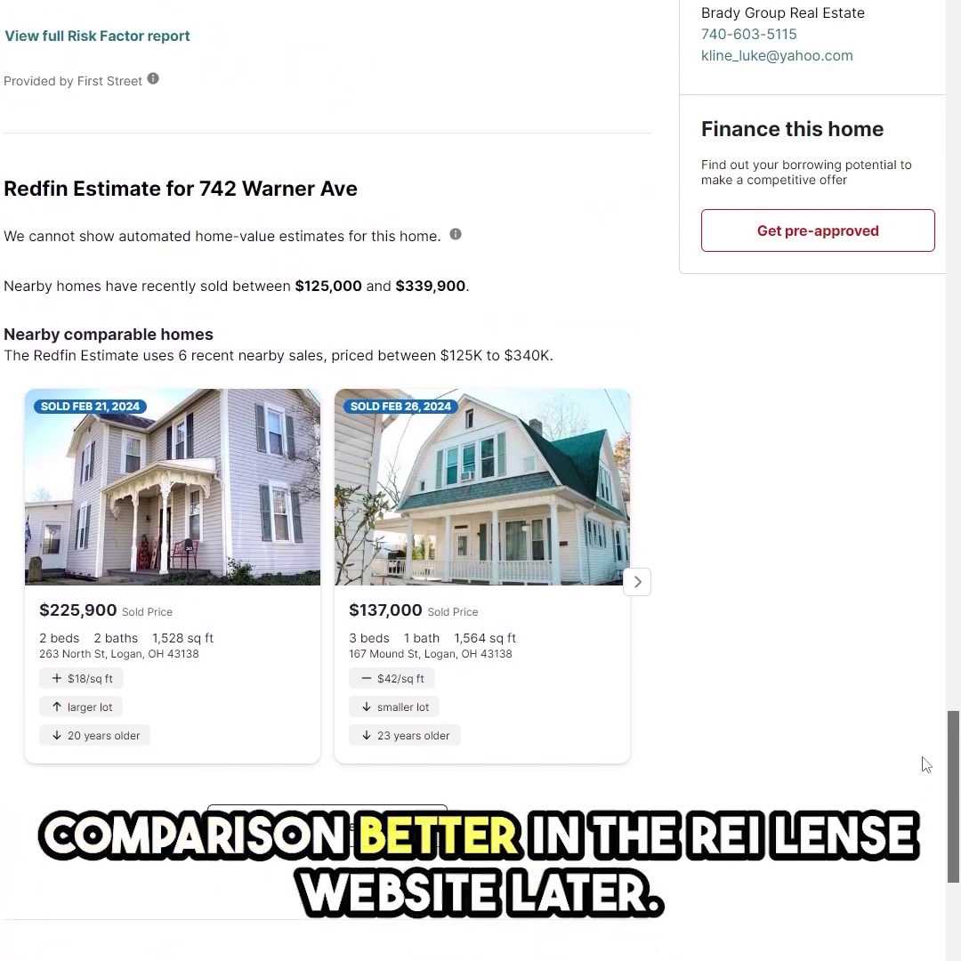
scroll(925, 767, up, 20)
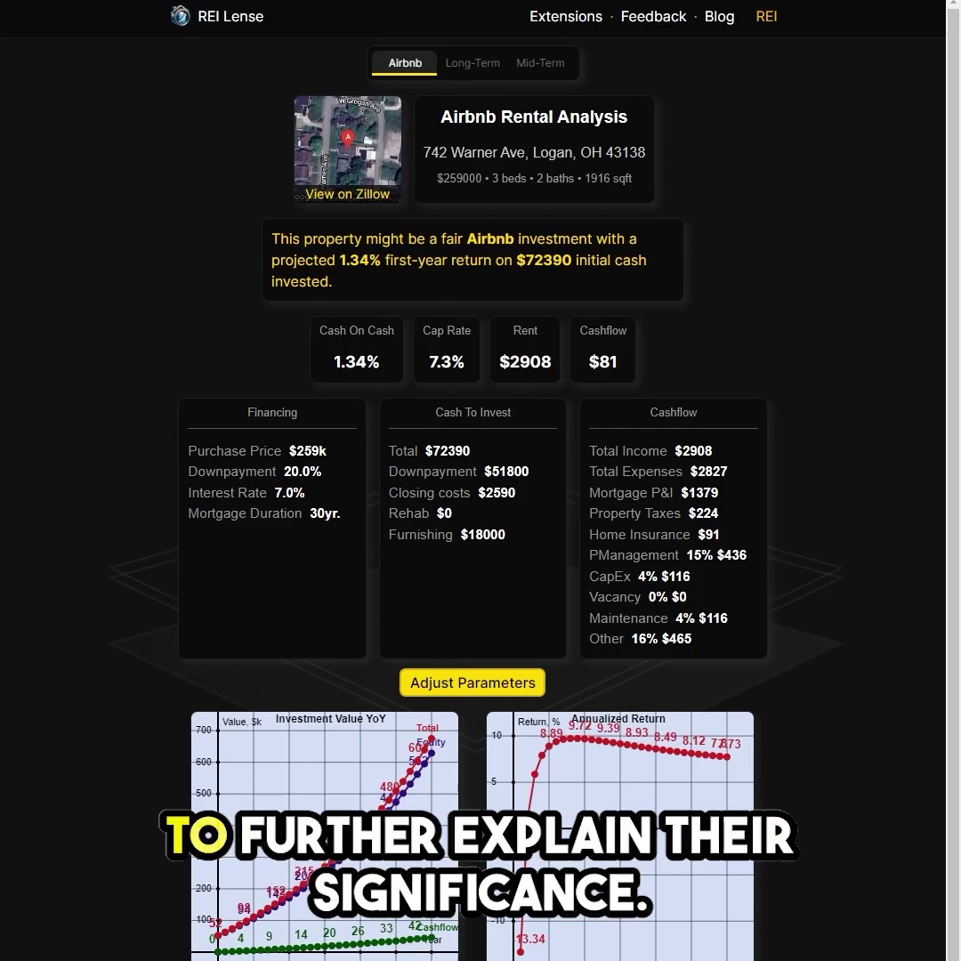
click(469, 66)
click(540, 62)
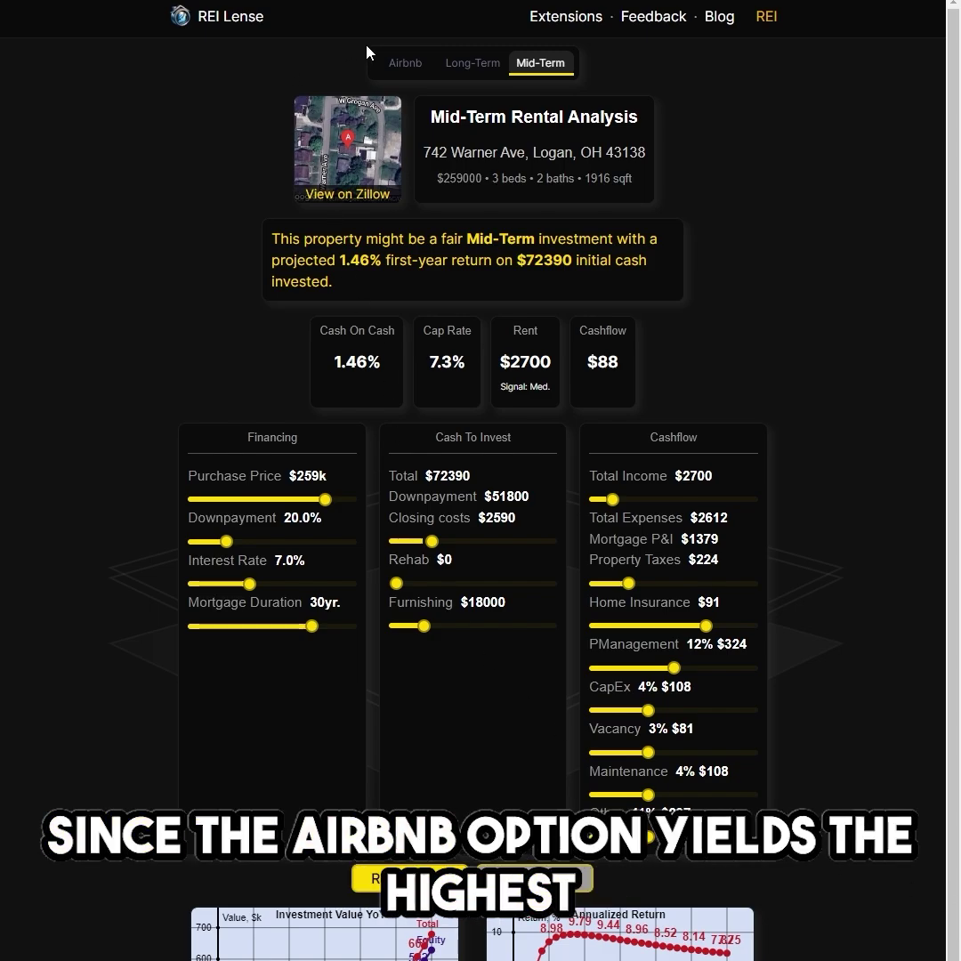
click(405, 63)
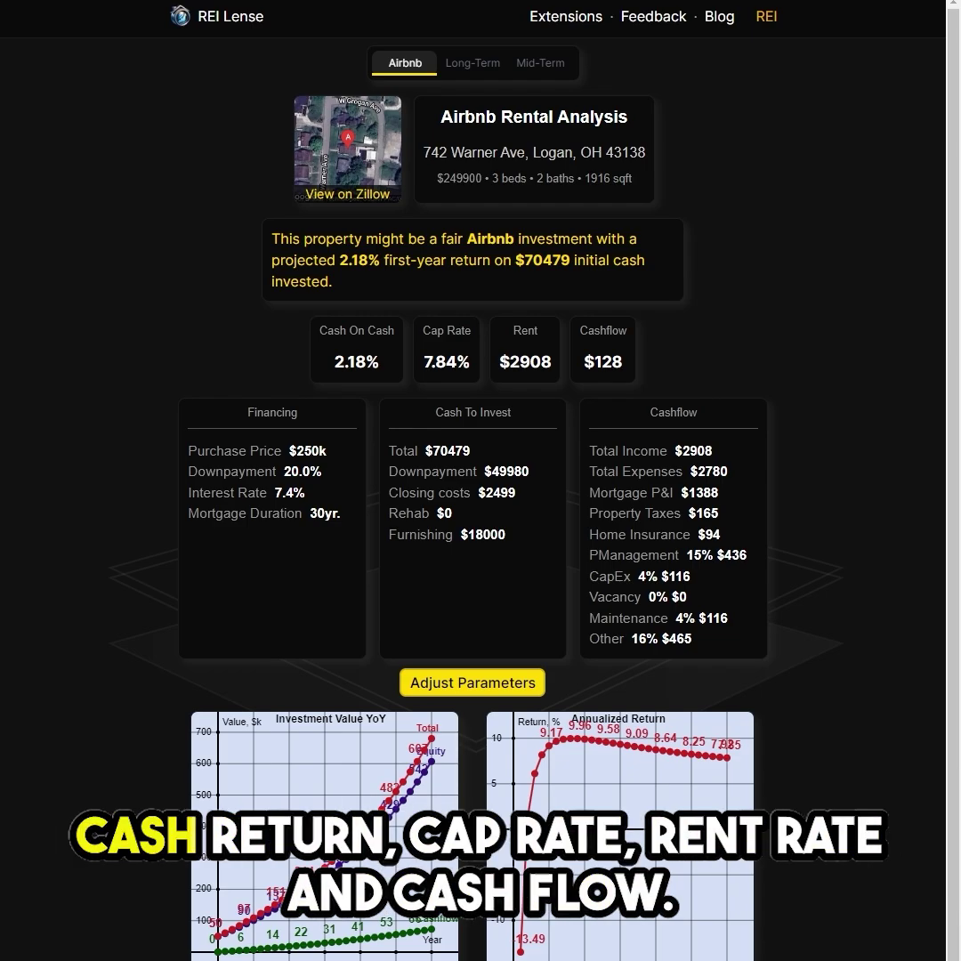
Unlock the Airbnb parameters, try $3400 Total Income, then reset them to defaults.
click(482, 682)
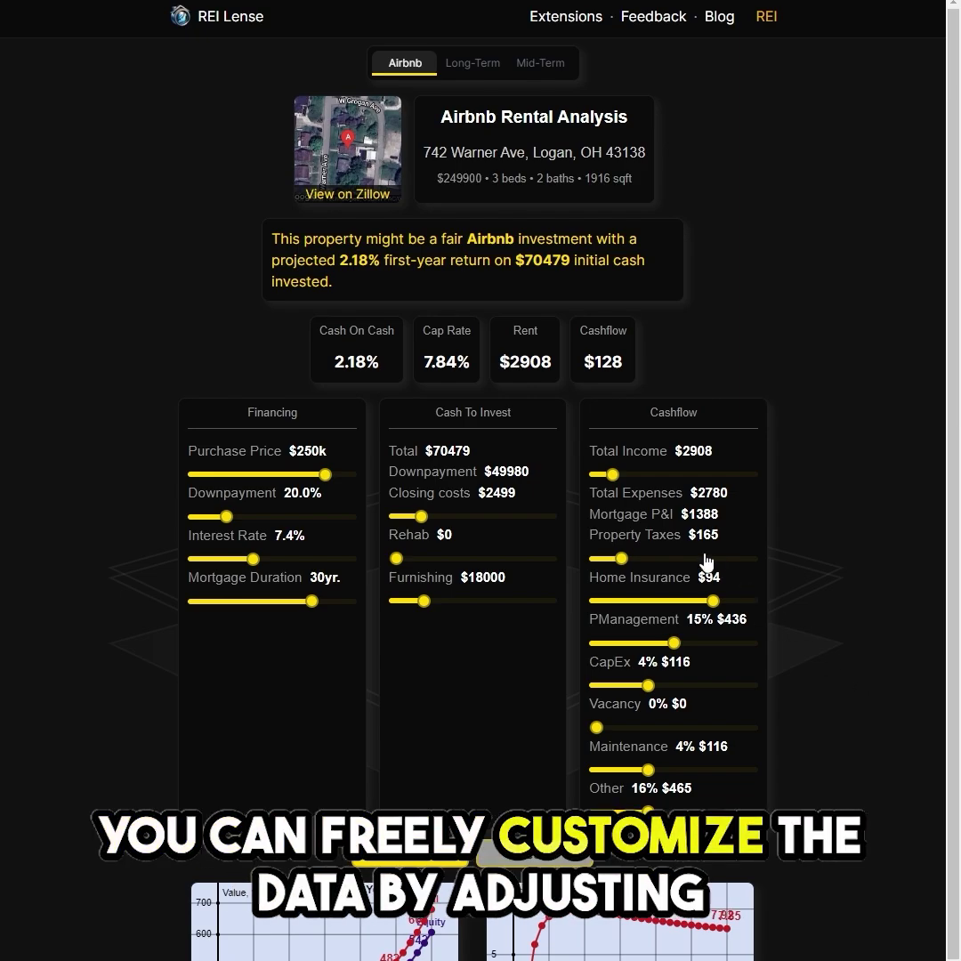
drag(618, 475, 621, 476)
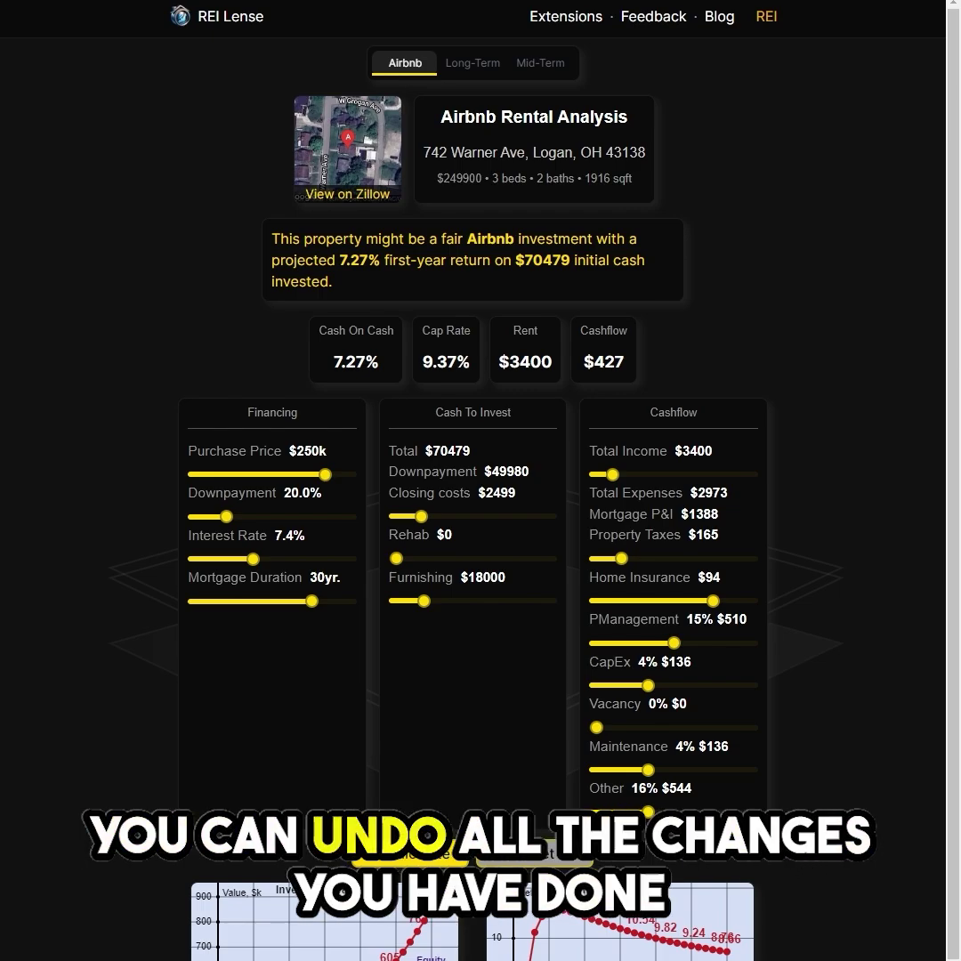
click(534, 862)
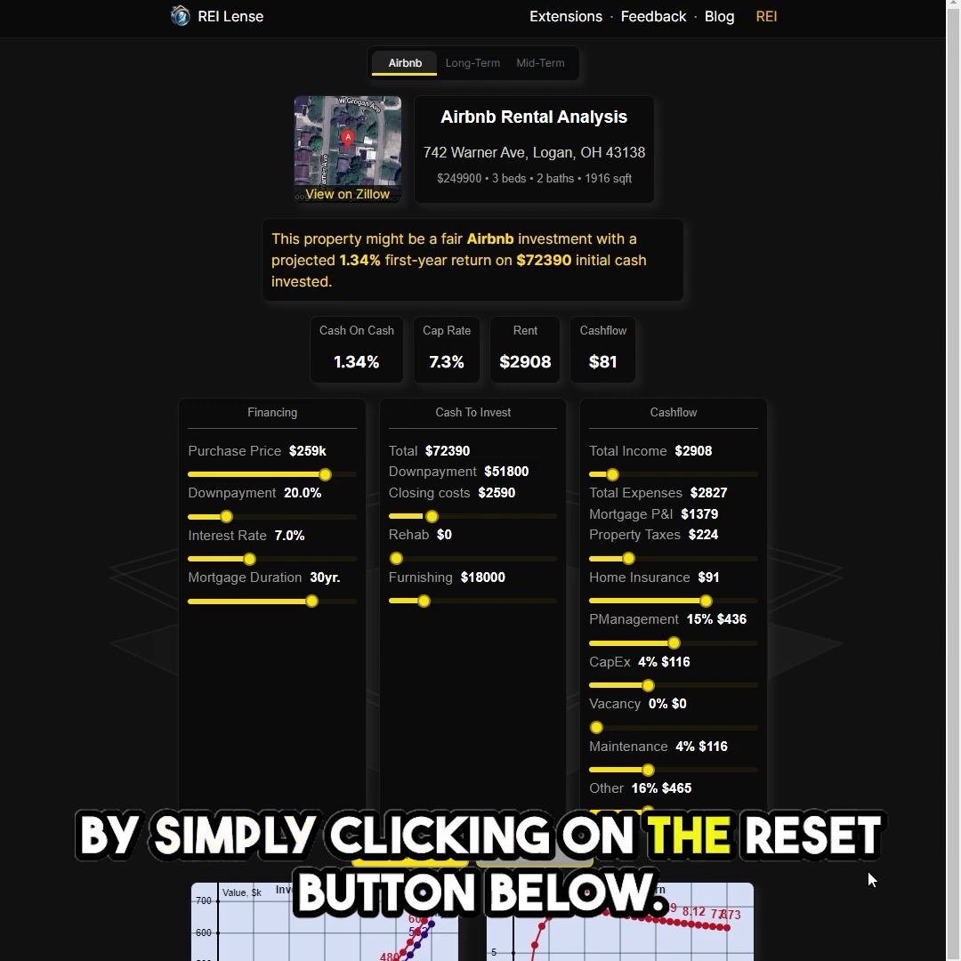
scroll(941, 485, down, 3)
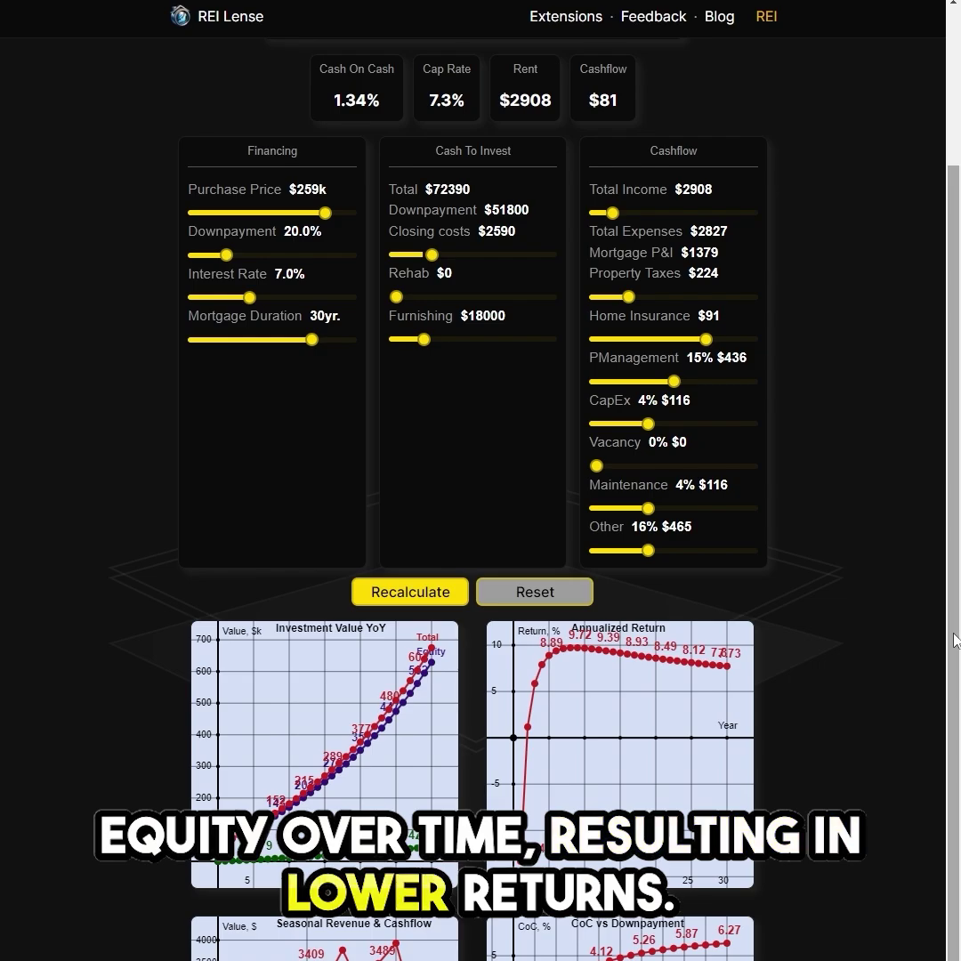
scroll(954, 639, down, 8)
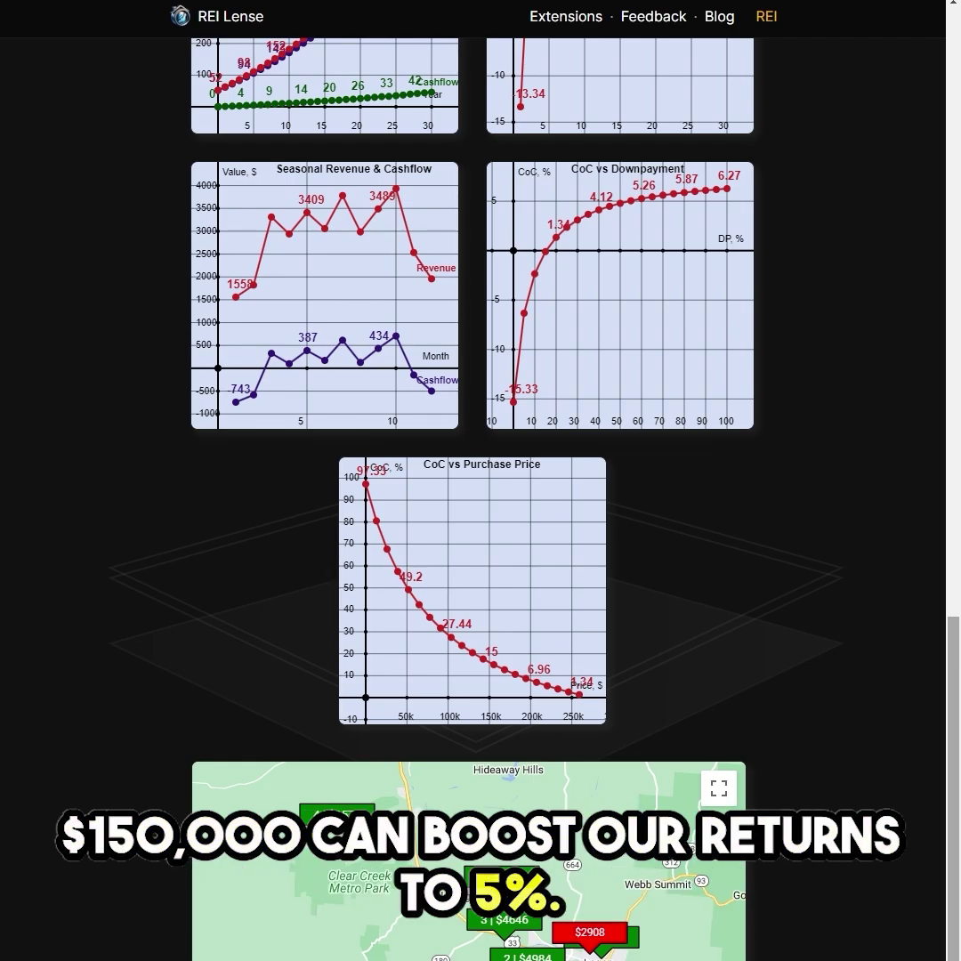
Review the comparables and Long-Term results (-7.99% cash-on-cash), then switch to Mid-Term.
scroll(481, 480, down, 7)
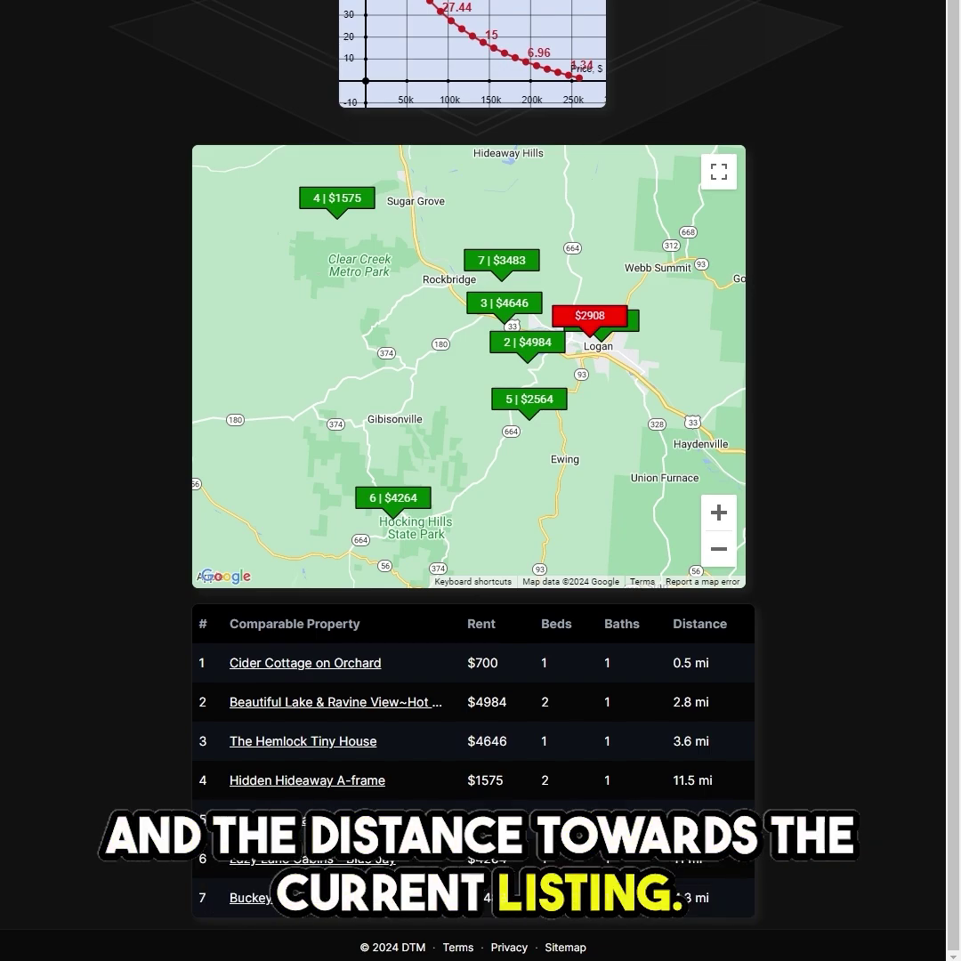
scroll(681, 125, up, 15)
scroll(681, 126, down, 15)
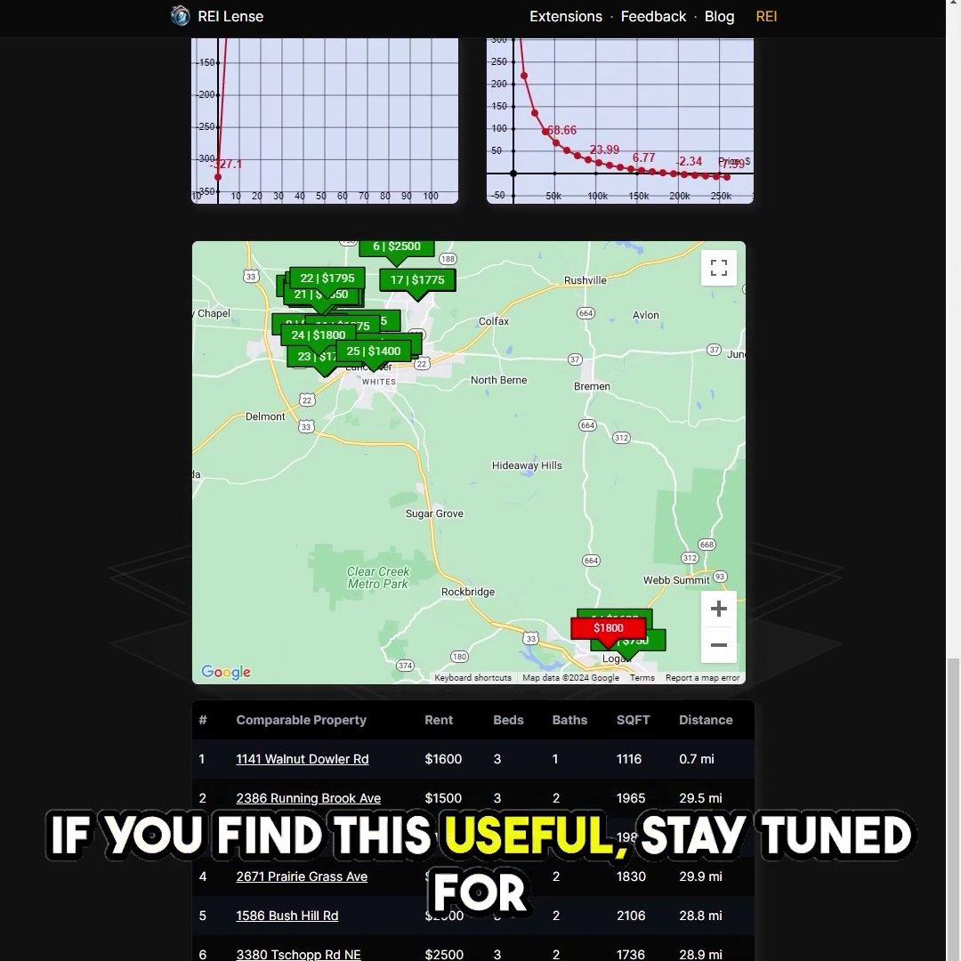
scroll(876, 757, up, 15)
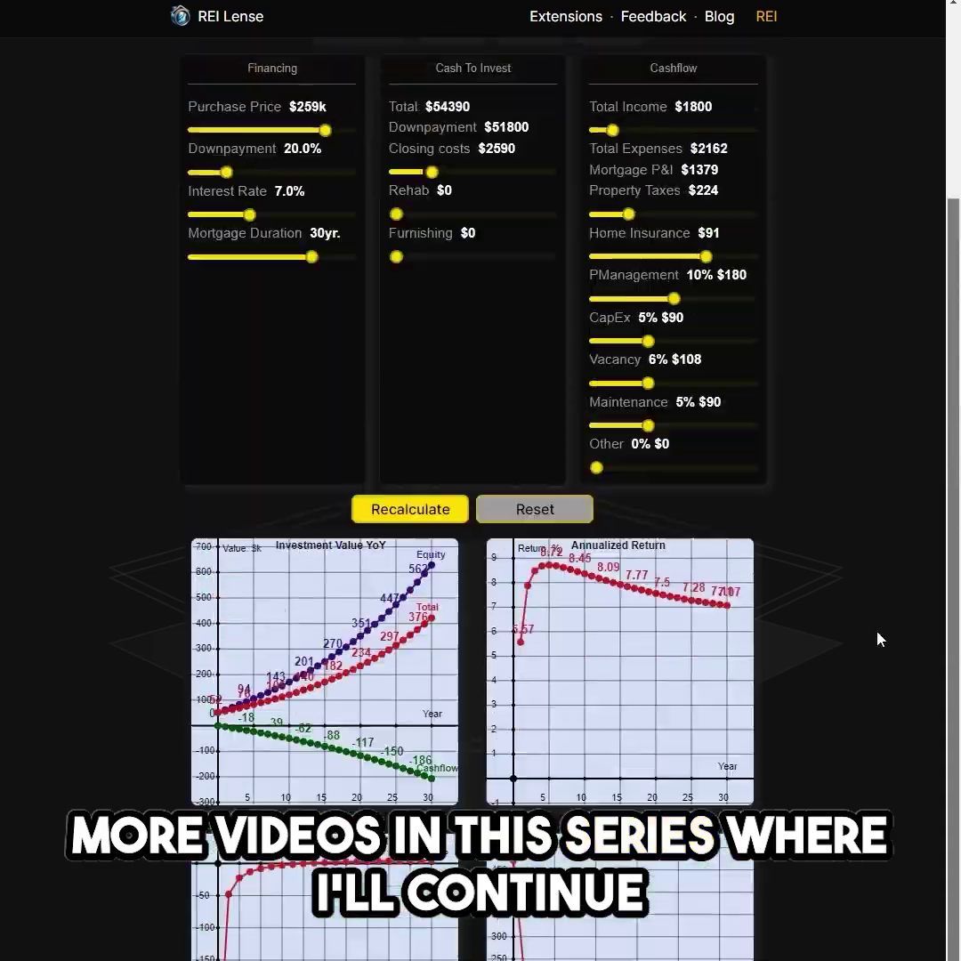
click(554, 71)
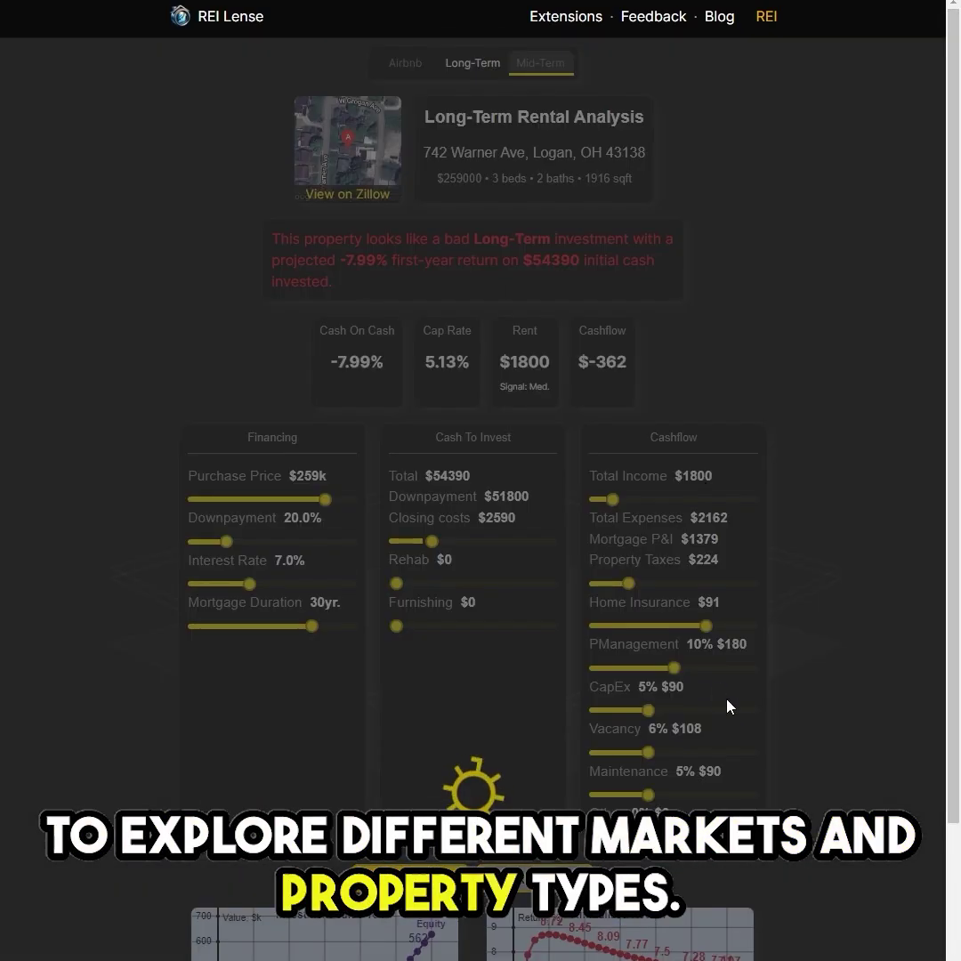
scroll(725, 703, down, 3)
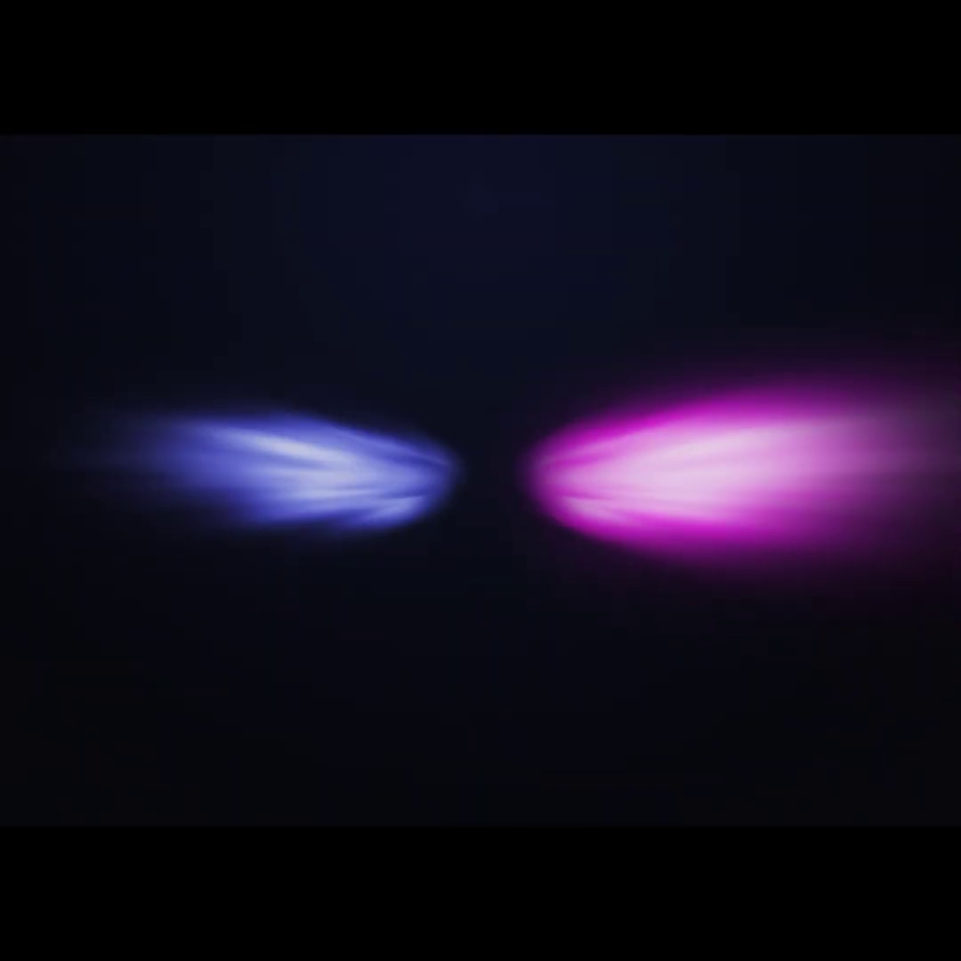